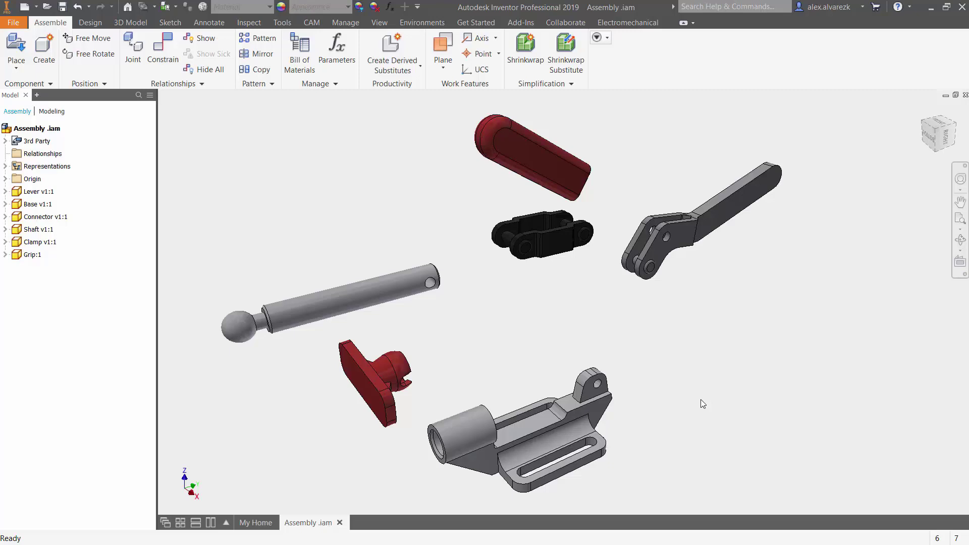
Step: Examine the loose clamp components and the base in the assembly
{"action": "scroll", "coordinate": [691, 349], "scroll_direction": "up", "scroll_amount": 2}
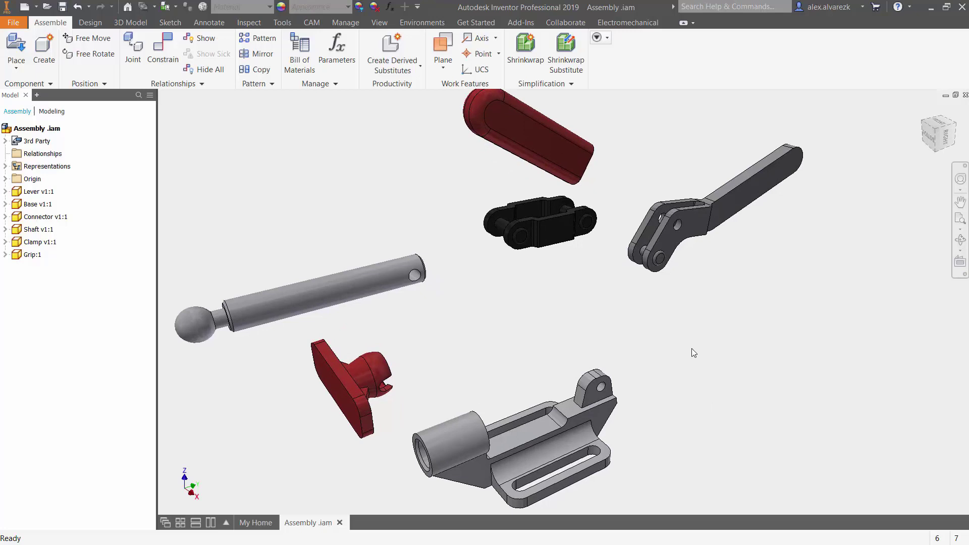
{"action": "middle_click_drag", "start_coordinate": [689, 310], "coordinate": [684, 297]}
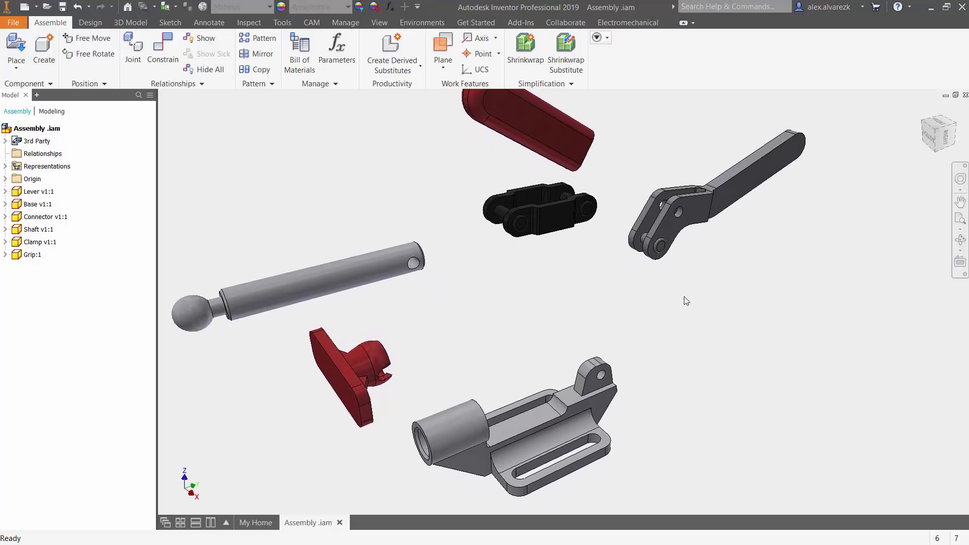
{"action": "left_click", "coordinate": [677, 219]}
{"action": "left_click", "coordinate": [603, 391]}
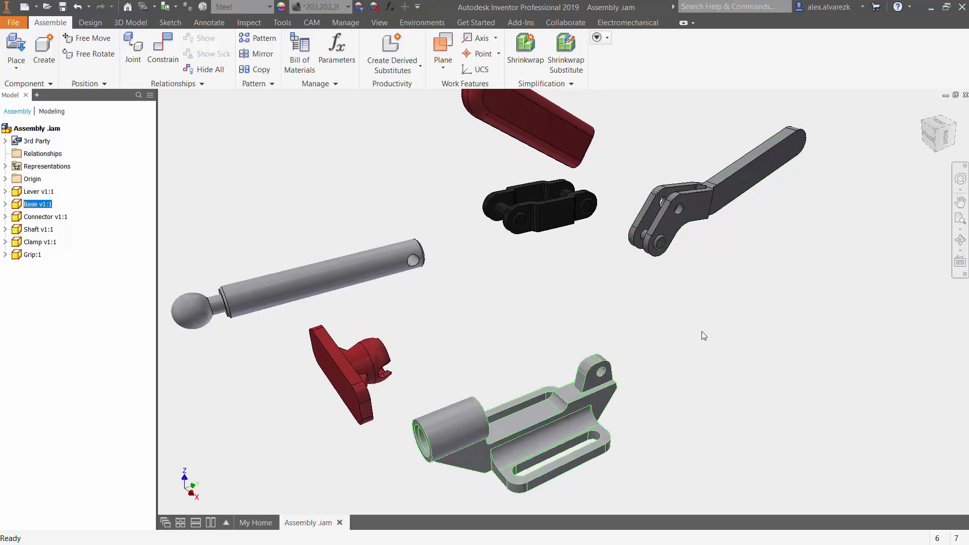
{"action": "middle_click_drag", "start_coordinate": [652, 233], "coordinate": [654, 232], "text": "shift"}
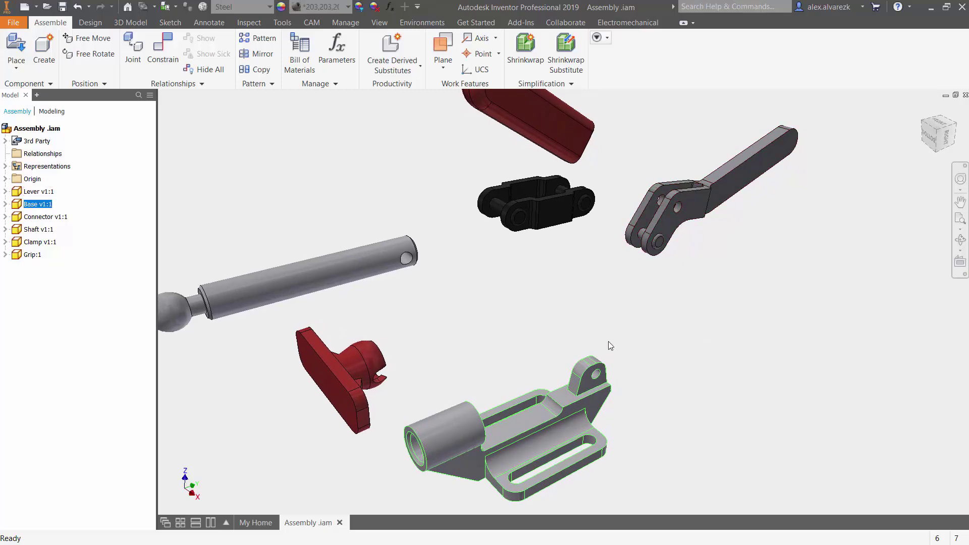
{"action": "left_click", "coordinate": [660, 310]}
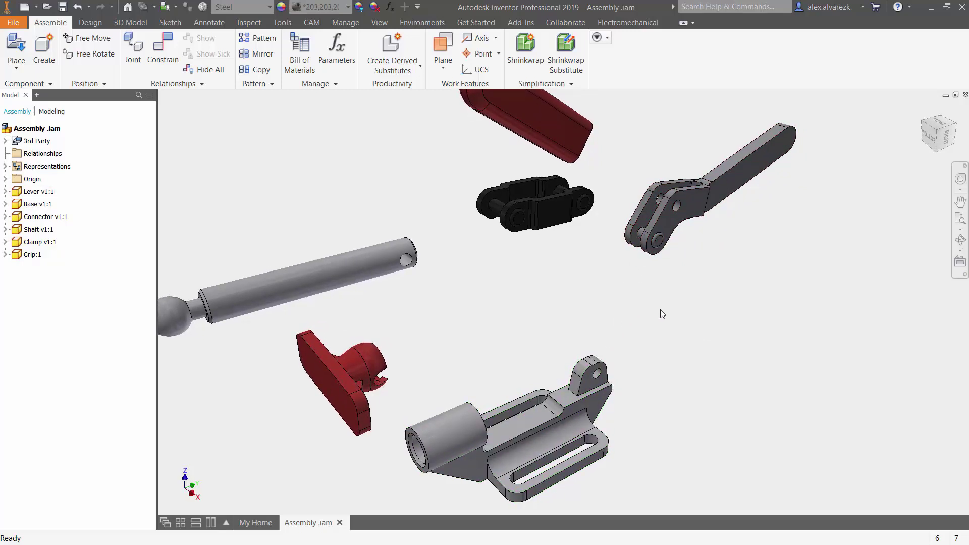
{"action": "middle_click_drag", "start_coordinate": [660, 310], "coordinate": [660, 309], "text": "shift"}
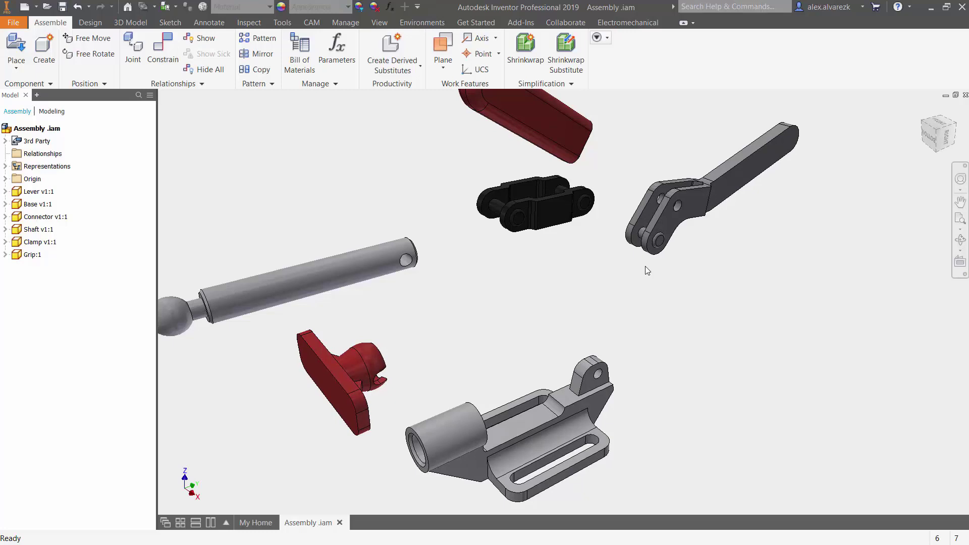
{"action": "middle_click_drag", "start_coordinate": [645, 265], "coordinate": [641, 265], "text": "shift"}
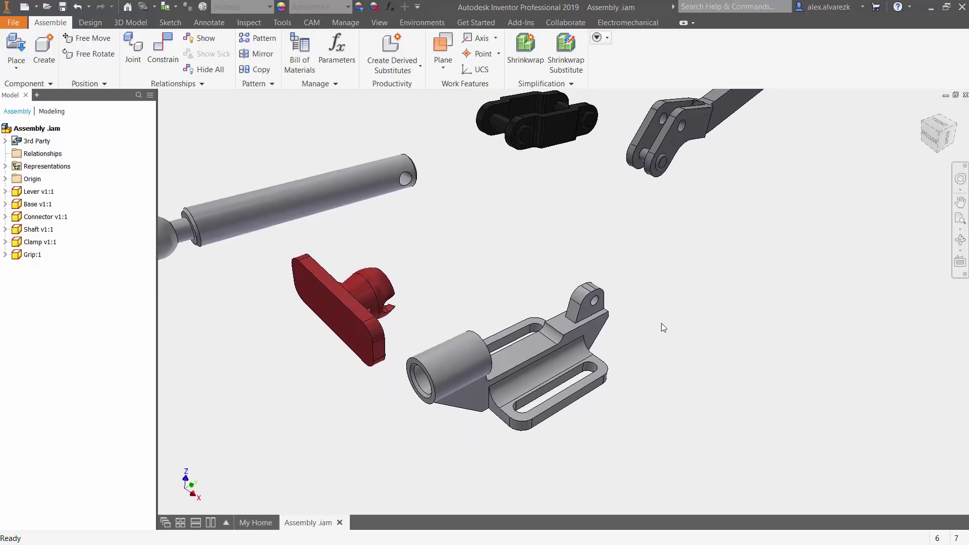
Step: Move the base, clamp, shaft, connector, grip and lever slightly to test their free movement
{"action": "mouse_move", "coordinate": [591, 371]}
{"action": "left_mouse_down"}
{"action": "mouse_move", "coordinate": [595, 390]}
{"action": "mouse_move", "coordinate": [598, 379]}
{"action": "left_mouse_up"}
{"action": "left_click_drag", "start_coordinate": [450, 338], "coordinate": [447, 340]}
{"action": "left_click_drag", "start_coordinate": [458, 273], "coordinate": [464, 264]}
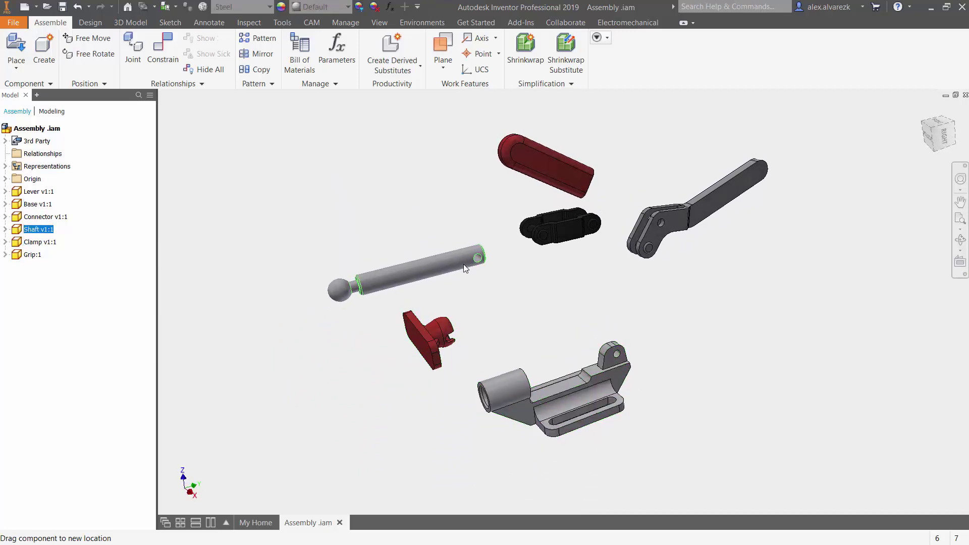
{"action": "left_click", "coordinate": [556, 235]}
{"action": "left_click_drag", "start_coordinate": [557, 236], "coordinate": [549, 240]}
{"action": "left_click_drag", "start_coordinate": [570, 175], "coordinate": [582, 166]}
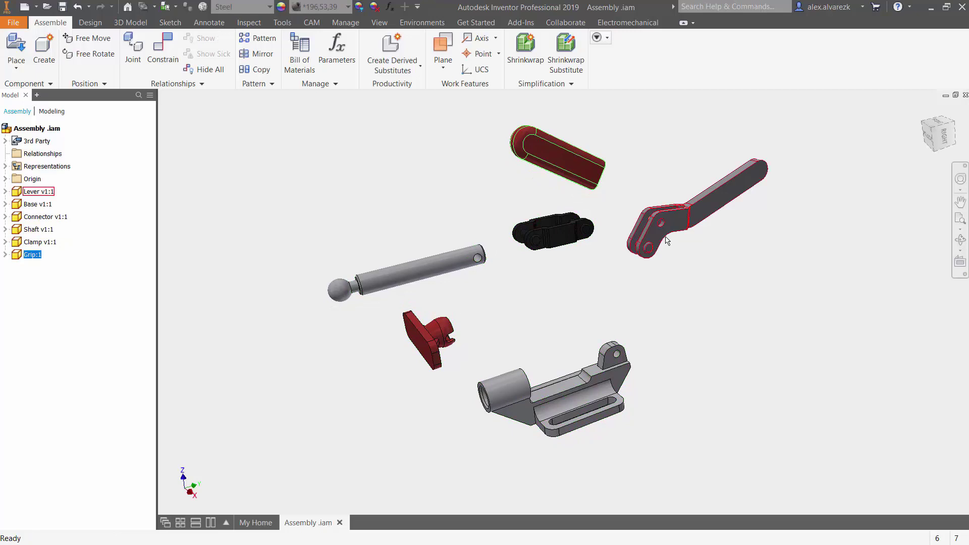
{"action": "mouse_move", "coordinate": [661, 219]}
{"action": "left_mouse_down"}
{"action": "mouse_move", "coordinate": [645, 224]}
{"action": "mouse_move", "coordinate": [647, 214]}
{"action": "left_mouse_up"}
{"action": "left_click", "coordinate": [686, 298]}
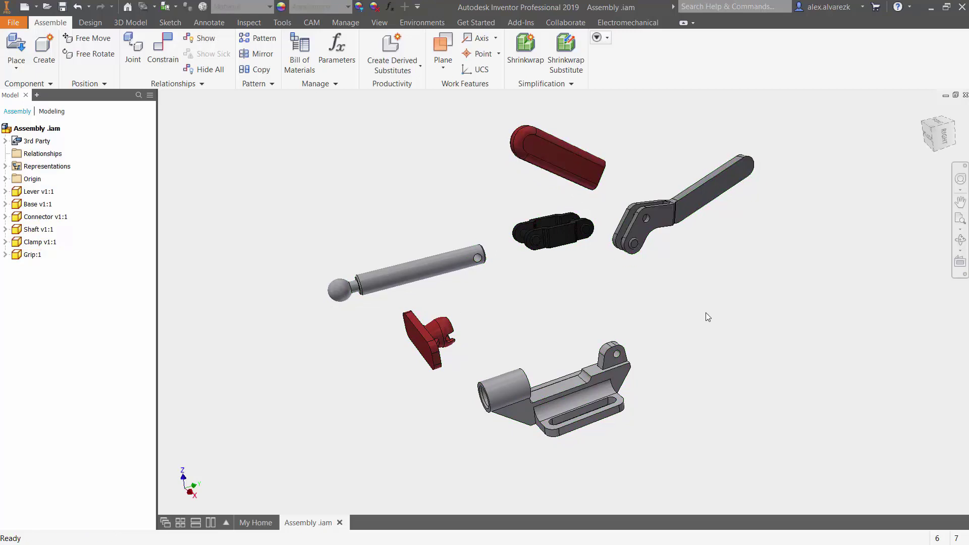
Step: Ground the base component and try moving it to check that it is fixed
{"action": "left_click", "coordinate": [612, 386]}
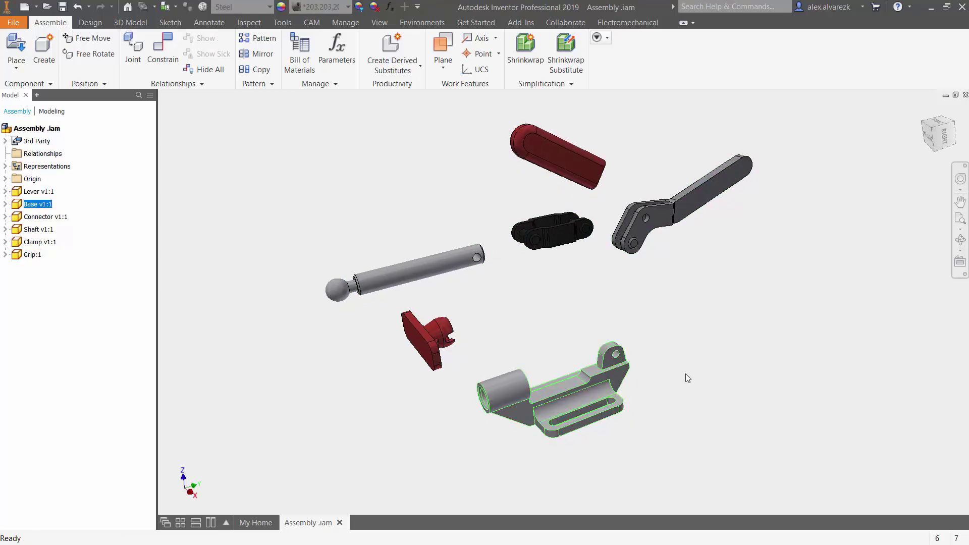
{"action": "right_click", "coordinate": [34, 204]}
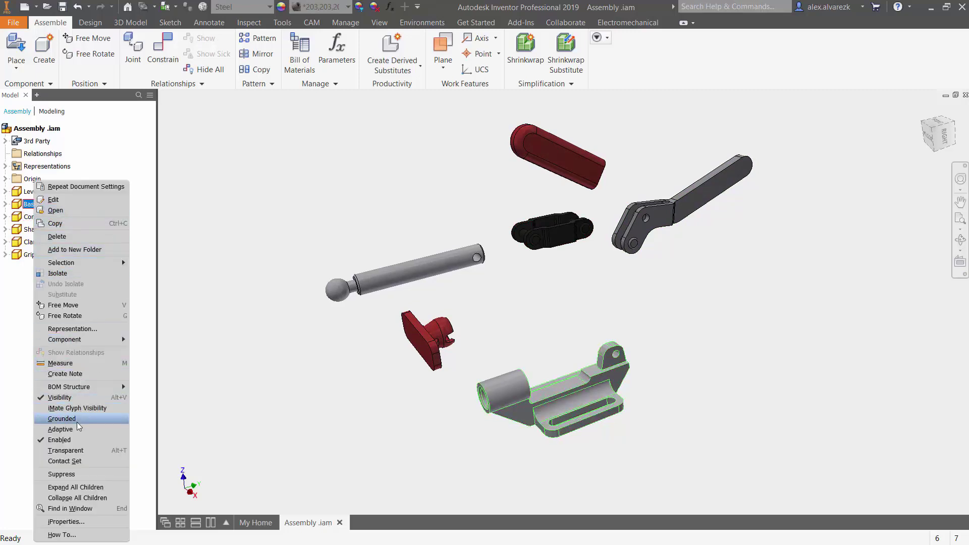
{"action": "left_click", "coordinate": [62, 419]}
{"action": "left_click", "coordinate": [554, 378]}
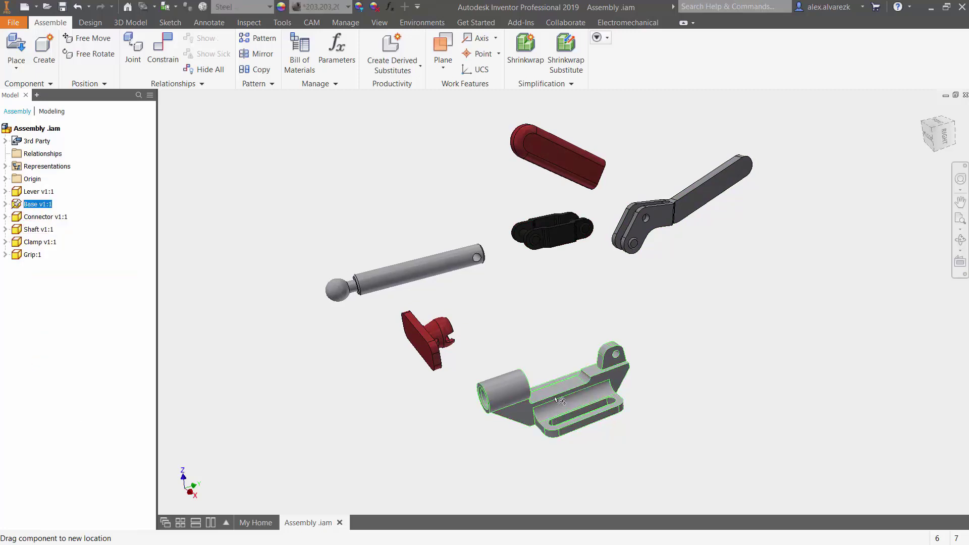
{"action": "left_click_drag", "start_coordinate": [571, 374], "coordinate": [557, 327]}
{"action": "middle_click_drag", "start_coordinate": [556, 325], "coordinate": [543, 331], "text": "shift"}
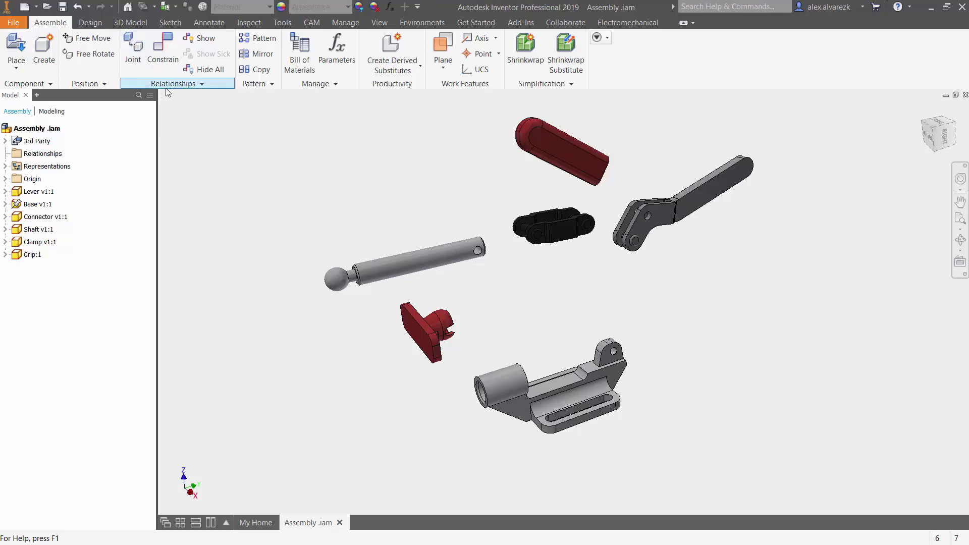
Step: Start a new joint between components and set its type to Rotational
{"action": "left_click", "coordinate": [137, 71]}
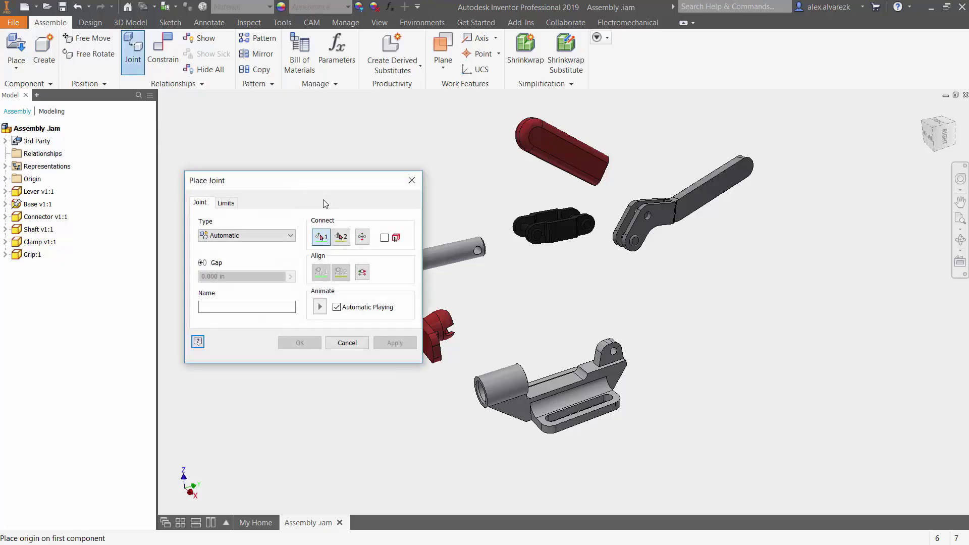
{"action": "left_click_drag", "start_coordinate": [336, 181], "coordinate": [305, 124]}
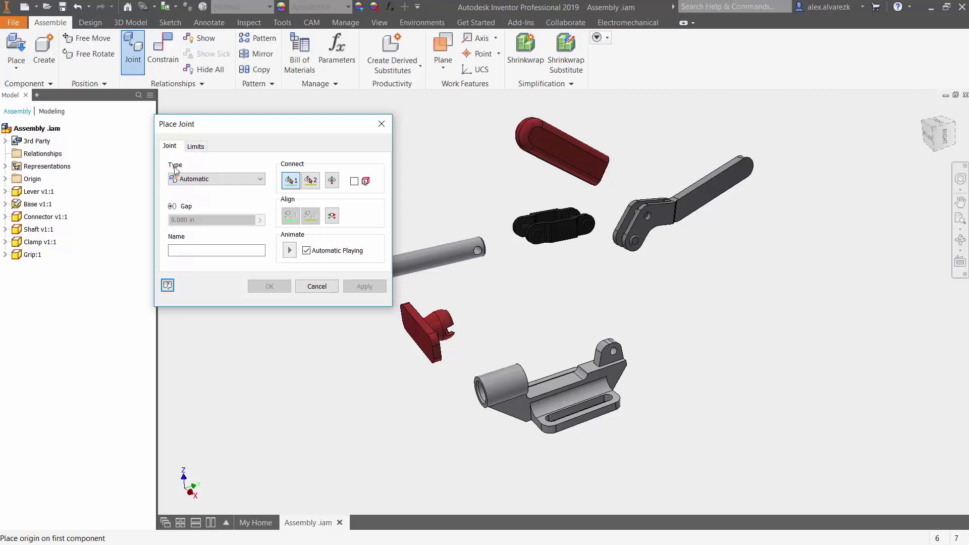
{"action": "left_click", "coordinate": [259, 180]}
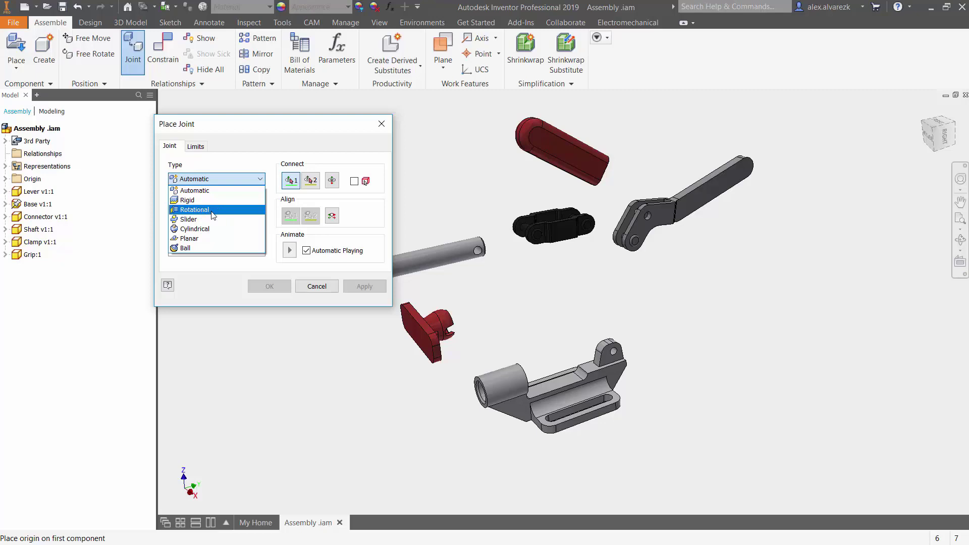
{"action": "left_click", "coordinate": [212, 214]}
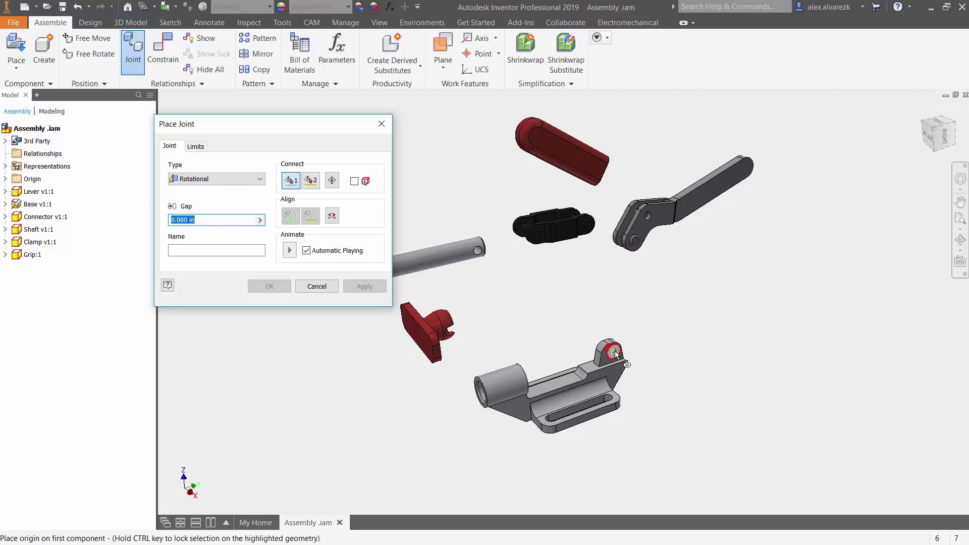
Step: Place the joint's first origin at the midpoint of the lever's pin, between its two fork arms
{"action": "middle_click_drag", "start_coordinate": [631, 246], "coordinate": [626, 229], "text": "shift"}
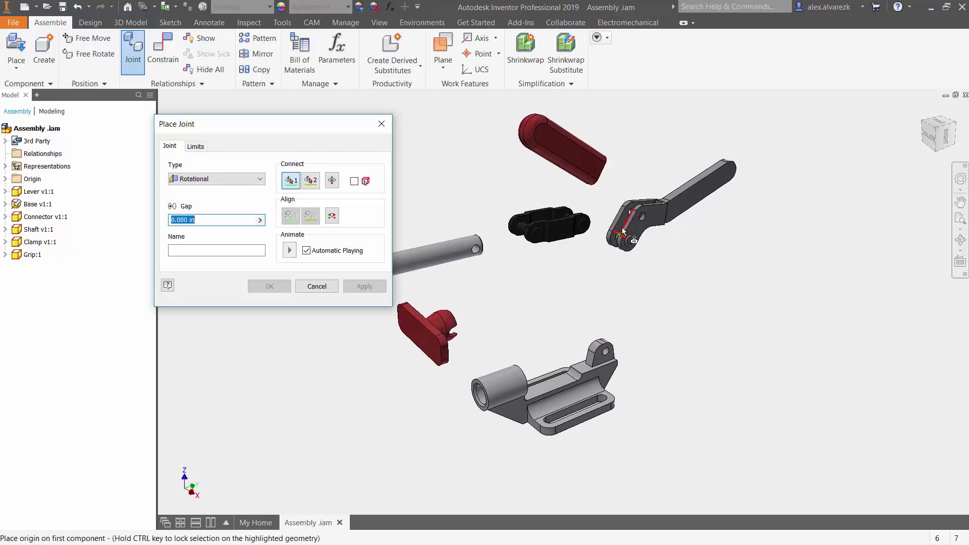
{"action": "scroll", "coordinate": [629, 249], "scroll_direction": "up", "scroll_amount": 6}
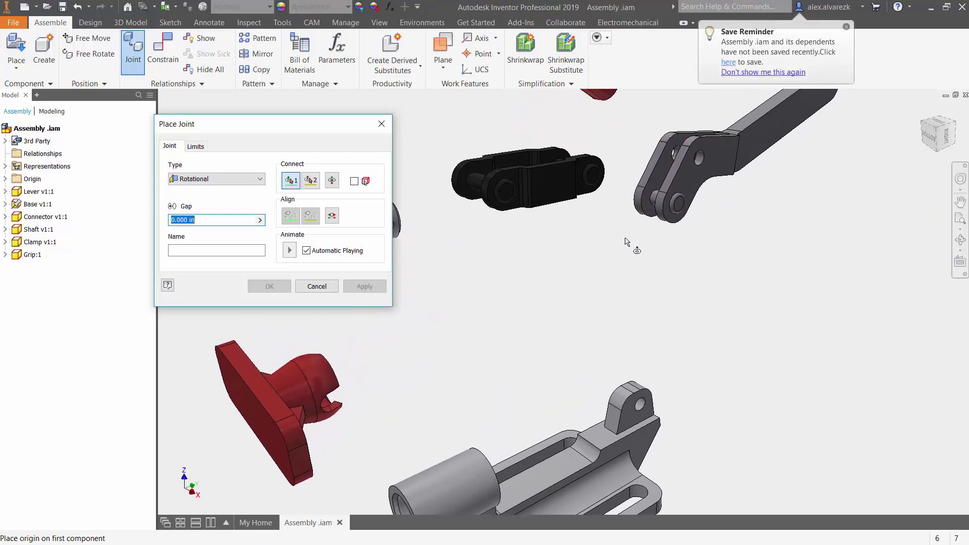
{"action": "scroll", "coordinate": [642, 237], "scroll_direction": "down", "scroll_amount": 5}
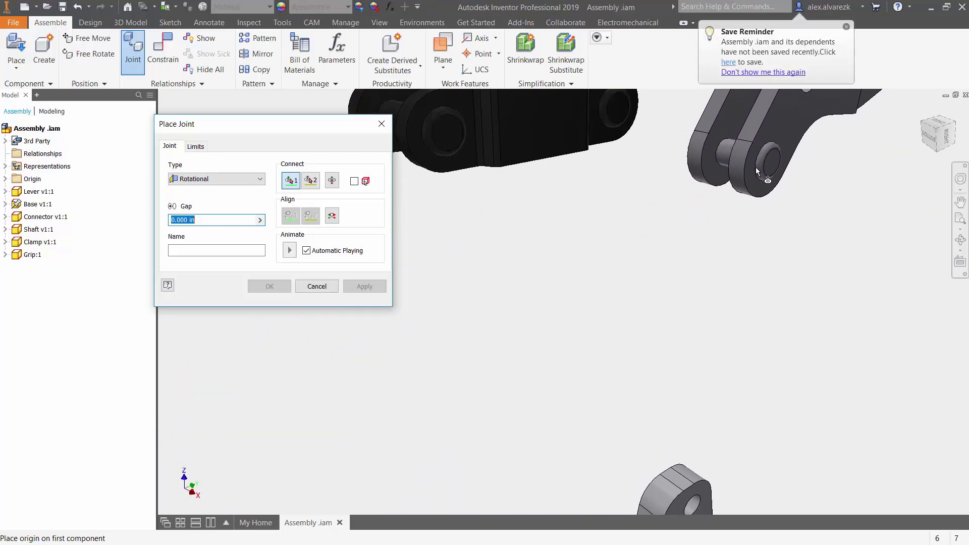
{"action": "middle_click_drag", "start_coordinate": [759, 164], "coordinate": [766, 158], "text": "shift"}
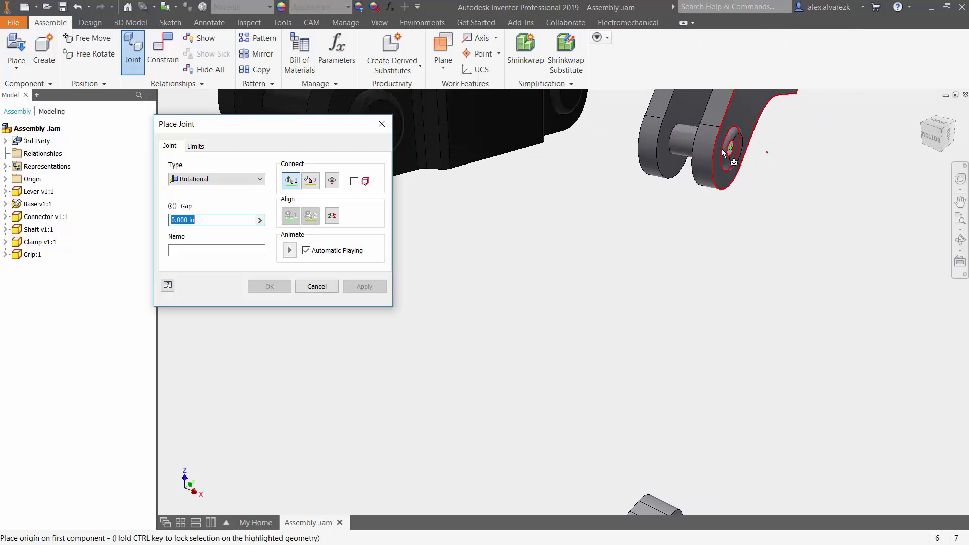
{"action": "middle_click_drag", "start_coordinate": [701, 142], "coordinate": [696, 148], "text": "shift"}
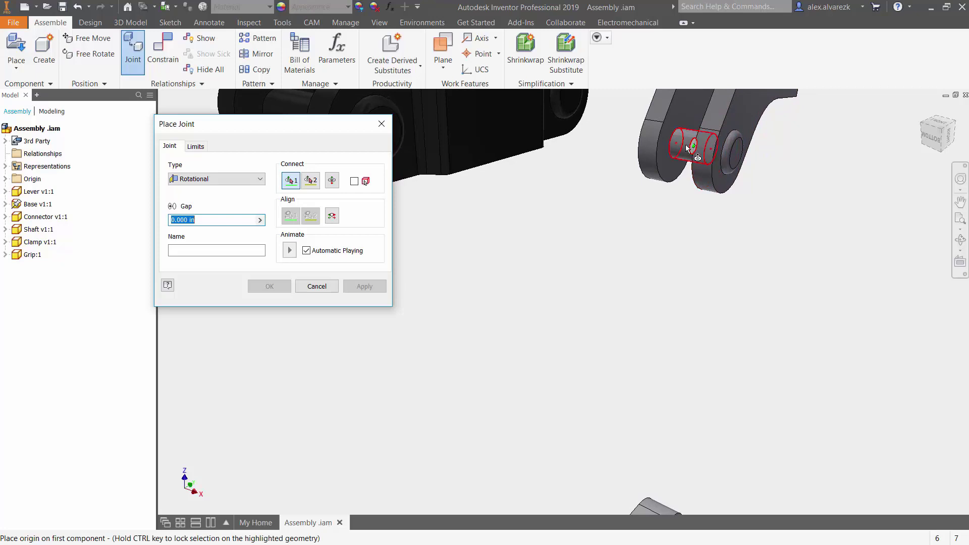
{"action": "scroll", "coordinate": [701, 149], "scroll_direction": "up", "scroll_amount": 2}
{"action": "middle_click_drag", "start_coordinate": [702, 149], "coordinate": [653, 196]}
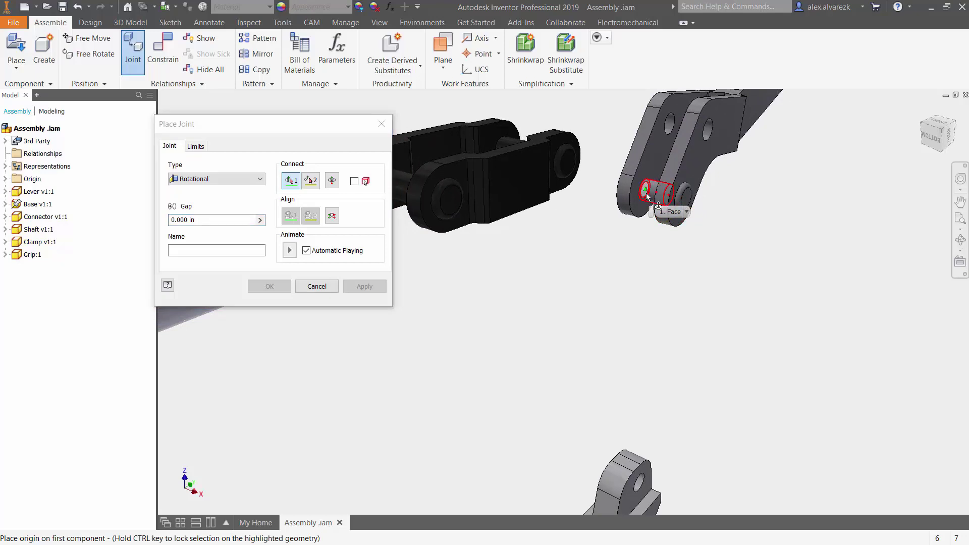
{"action": "middle_click_drag", "start_coordinate": [647, 194], "coordinate": [635, 193], "text": "shift"}
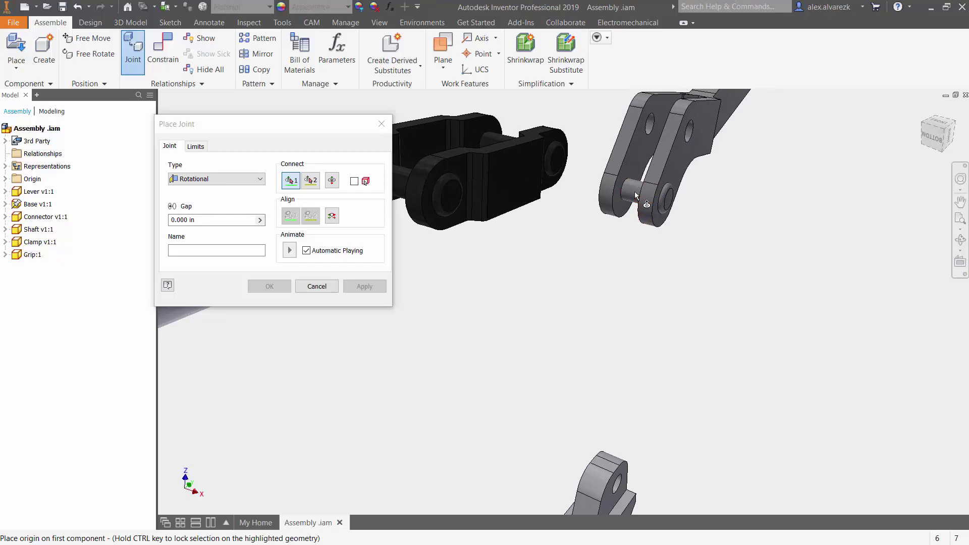
{"action": "left_click", "coordinate": [637, 194]}
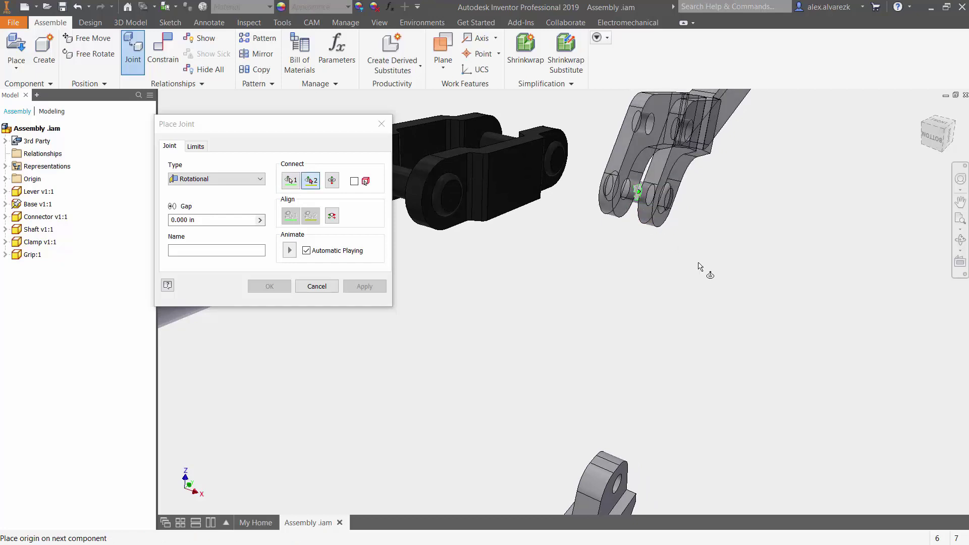
Step: Place the second origin at the middle of the hole in the base's upright lug, preview the motion and create the rotational joint
{"action": "scroll", "coordinate": [699, 265], "scroll_direction": "down", "scroll_amount": 3}
{"action": "middle_click_drag", "start_coordinate": [699, 269], "coordinate": [554, 381], "text": "shift"}
{"action": "scroll", "coordinate": [630, 345], "scroll_direction": "up", "scroll_amount": 3}
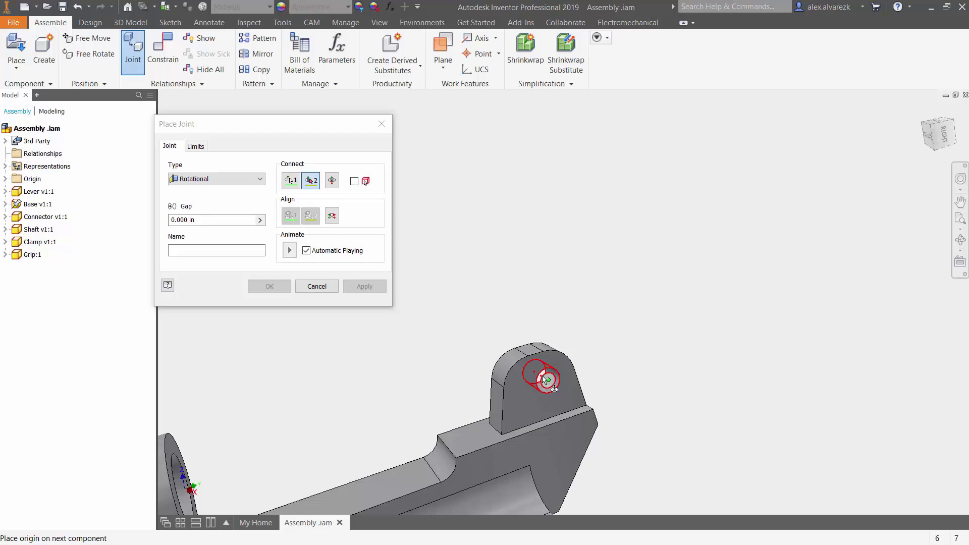
{"action": "left_click", "coordinate": [541, 376]}
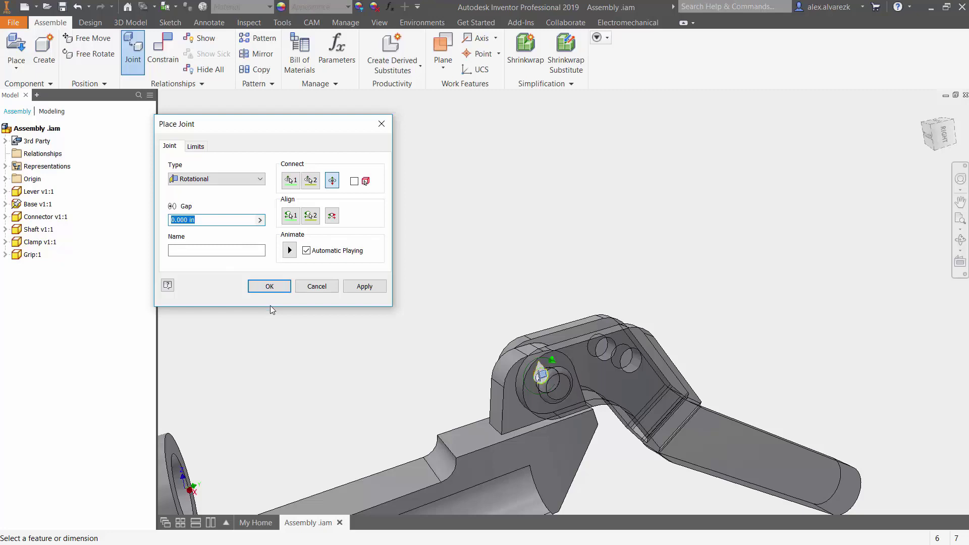
{"action": "left_click", "coordinate": [290, 250]}
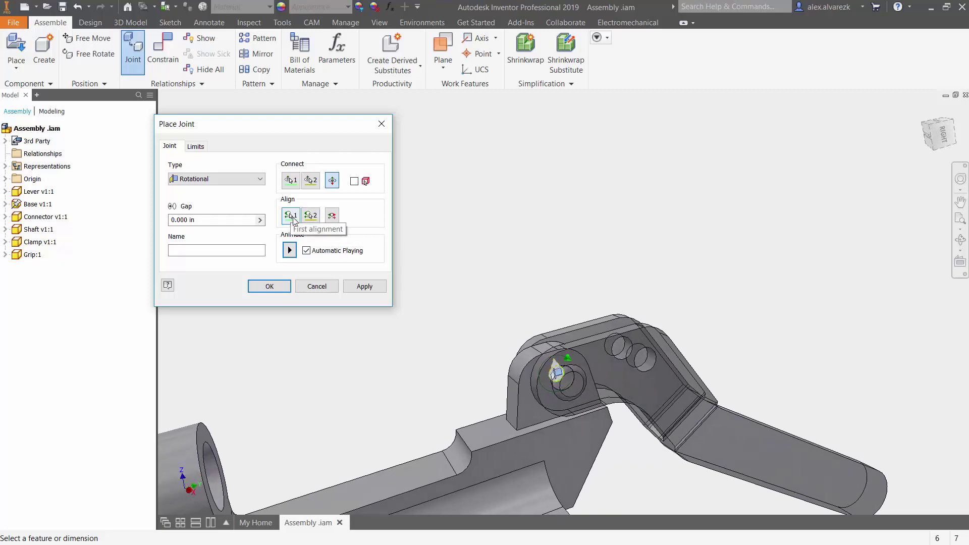
{"action": "scroll", "coordinate": [418, 249], "scroll_direction": "up", "scroll_amount": 3}
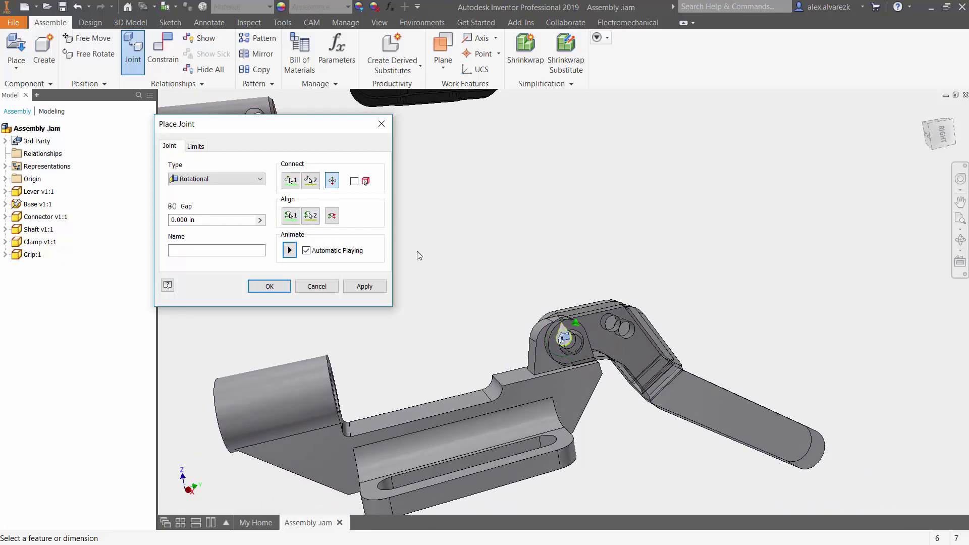
{"action": "left_click", "coordinate": [278, 290]}
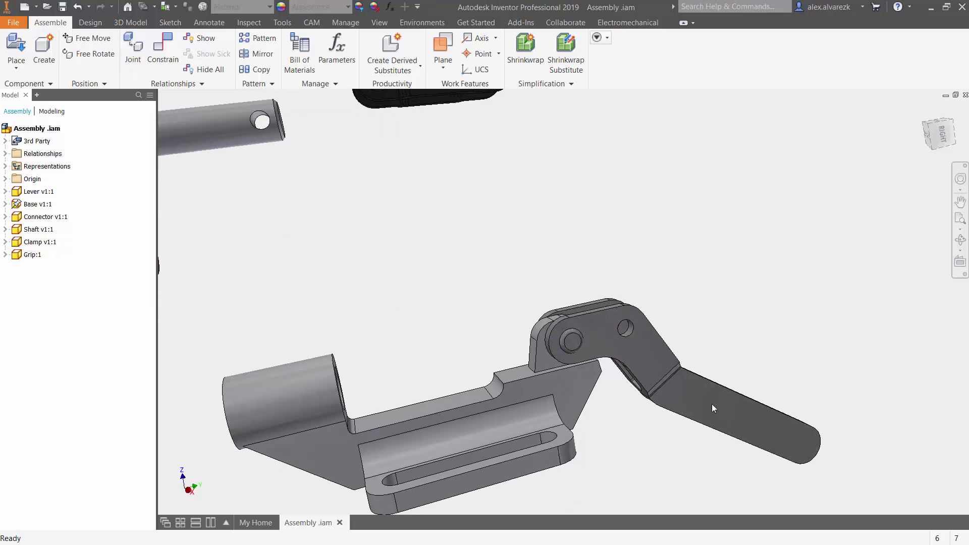
Step: Swing the lever about the base lug to test the joint, and leave its forked section level with the base
{"action": "left_click_drag", "start_coordinate": [710, 407], "coordinate": [490, 288]}
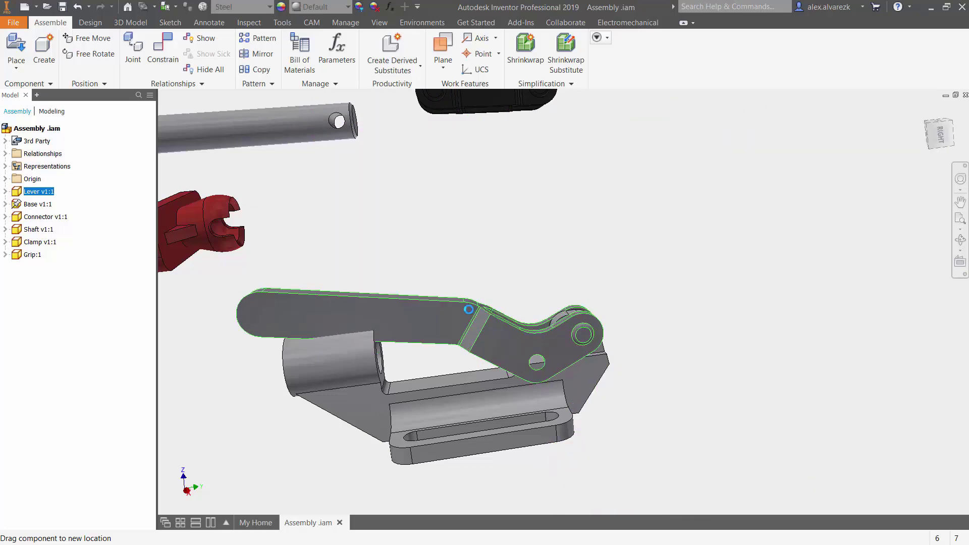
{"action": "left_click_drag", "start_coordinate": [468, 309], "coordinate": [681, 370]}
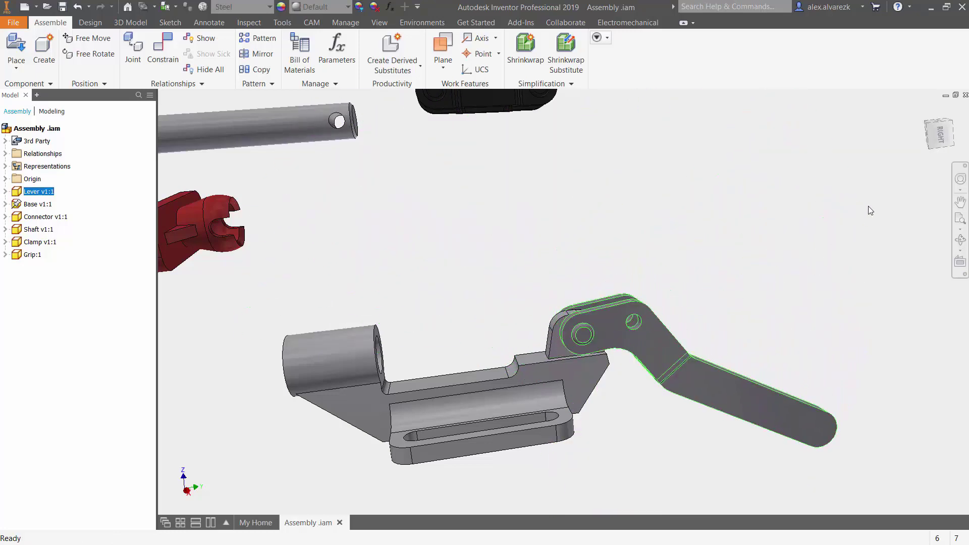
{"action": "left_click", "coordinate": [943, 142]}
{"action": "scroll", "coordinate": [607, 360], "scroll_direction": "up", "scroll_amount": 9}
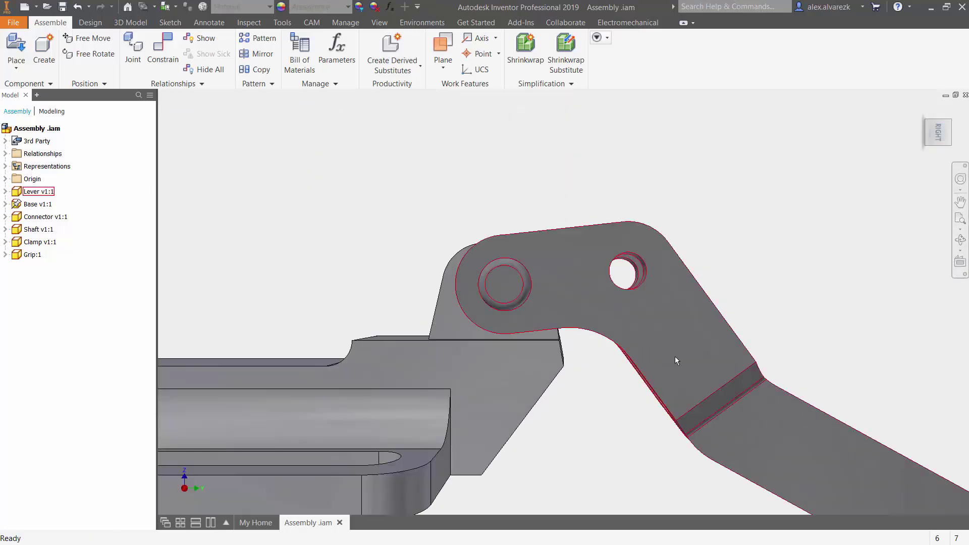
{"action": "left_click_drag", "start_coordinate": [677, 360], "coordinate": [665, 375]}
{"action": "left_click", "coordinate": [748, 262]}
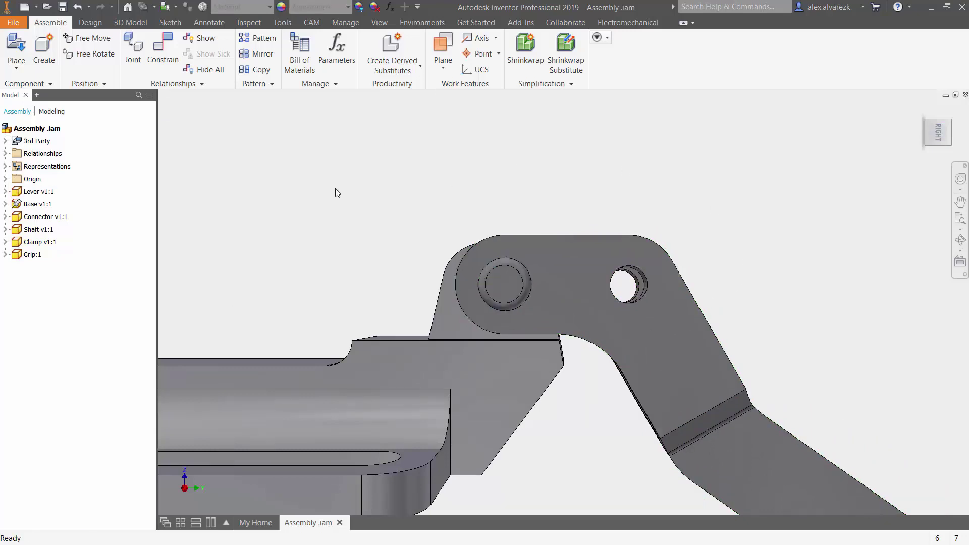
Step: Edit the lever's rotational joint and enable both its angular start and end limits
{"action": "left_click", "coordinate": [5, 192]}
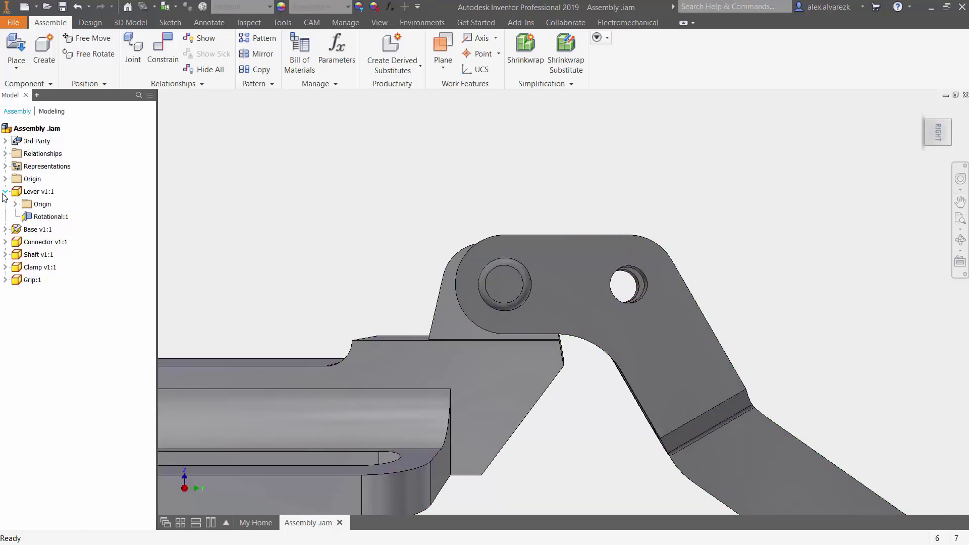
{"action": "right_click", "coordinate": [44, 218]}
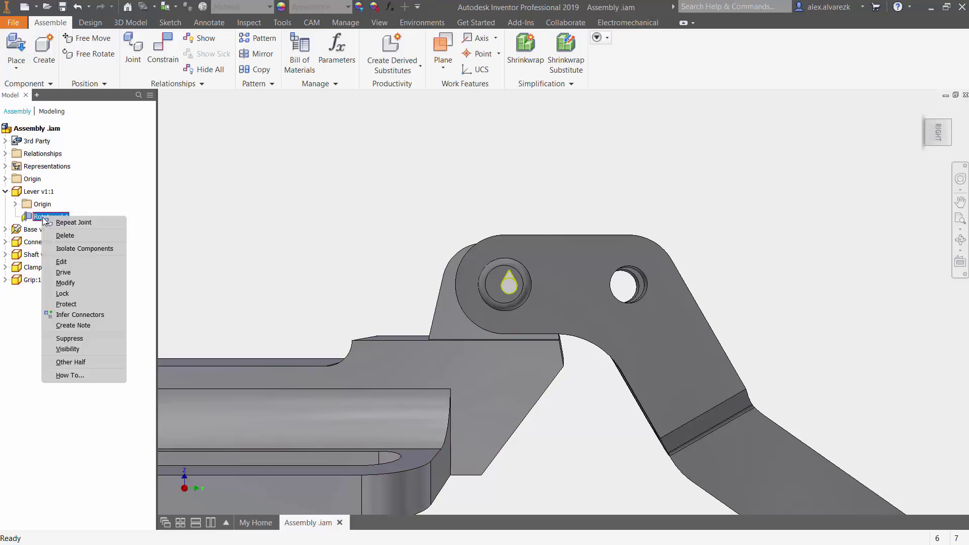
{"action": "left_click", "coordinate": [74, 261]}
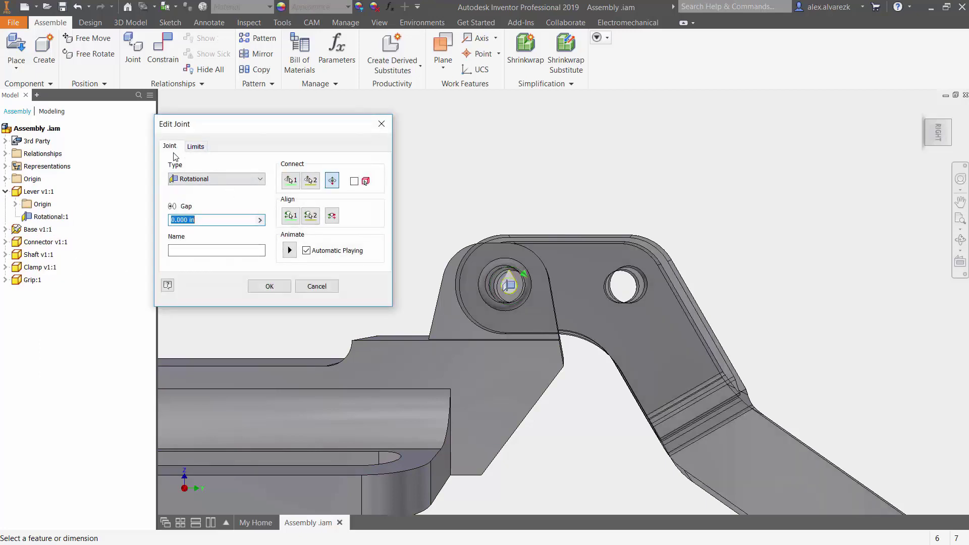
{"action": "left_click", "coordinate": [194, 147]}
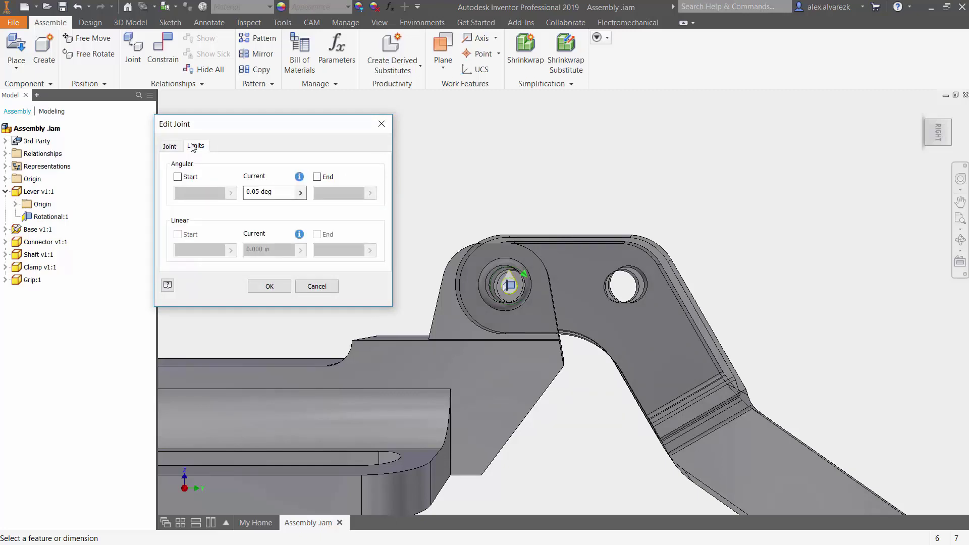
{"action": "left_click", "coordinate": [177, 178]}
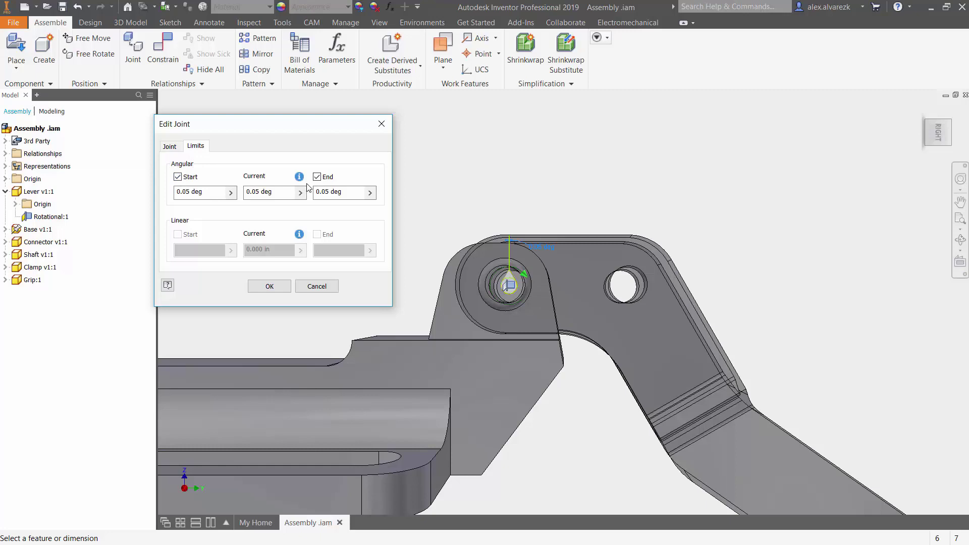
Step: Set the joint's angular limits to 0 deg for the start and -180 deg for the end, and apply the edit
{"action": "left_click", "coordinate": [190, 192]}
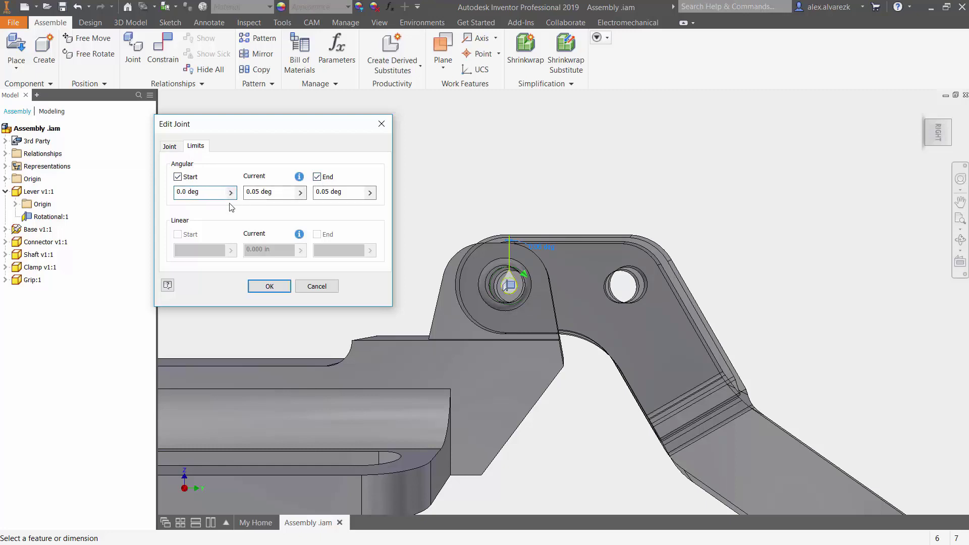
{"action": "left_click_drag", "start_coordinate": [346, 193], "coordinate": [296, 196]}
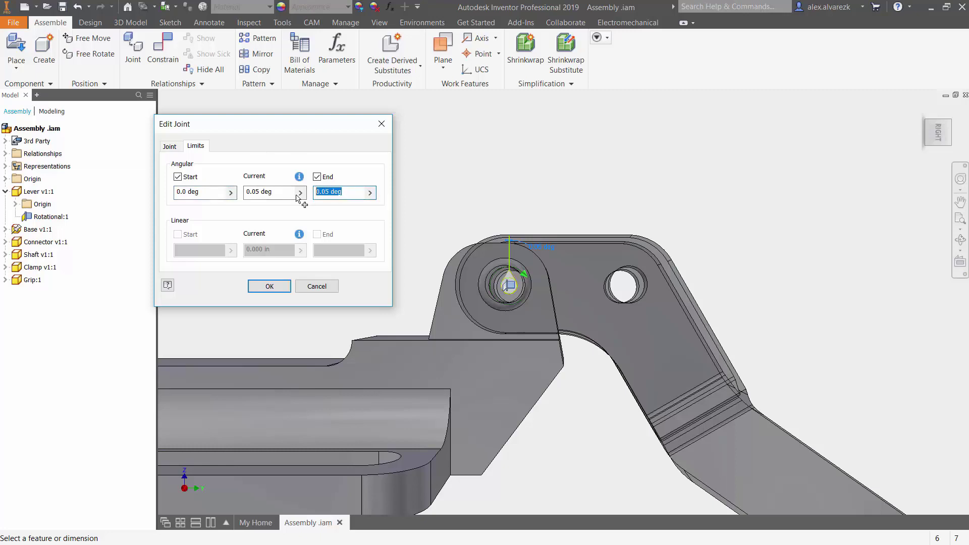
{"action": "type", "text": "180"}
{"action": "left_click", "coordinate": [317, 193]}
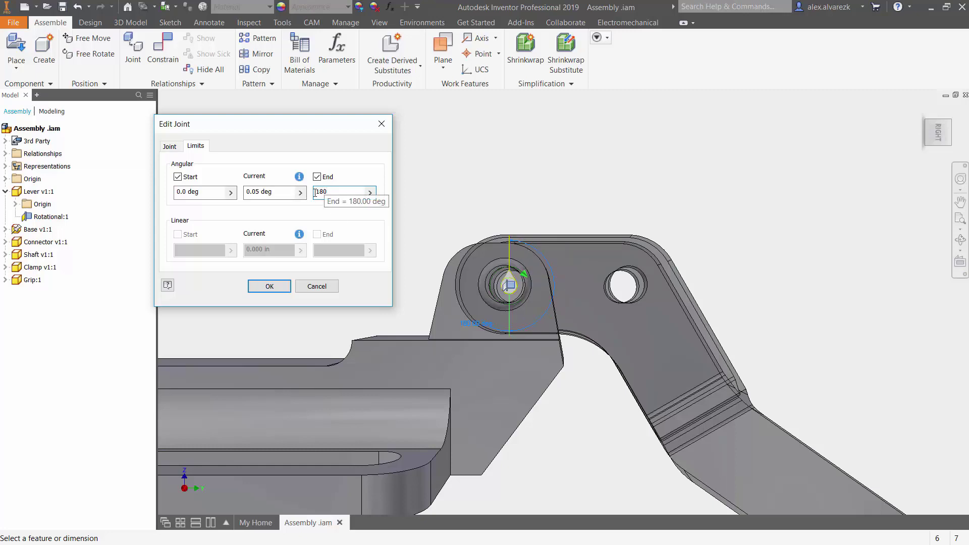
{"action": "type", "text": "-"}
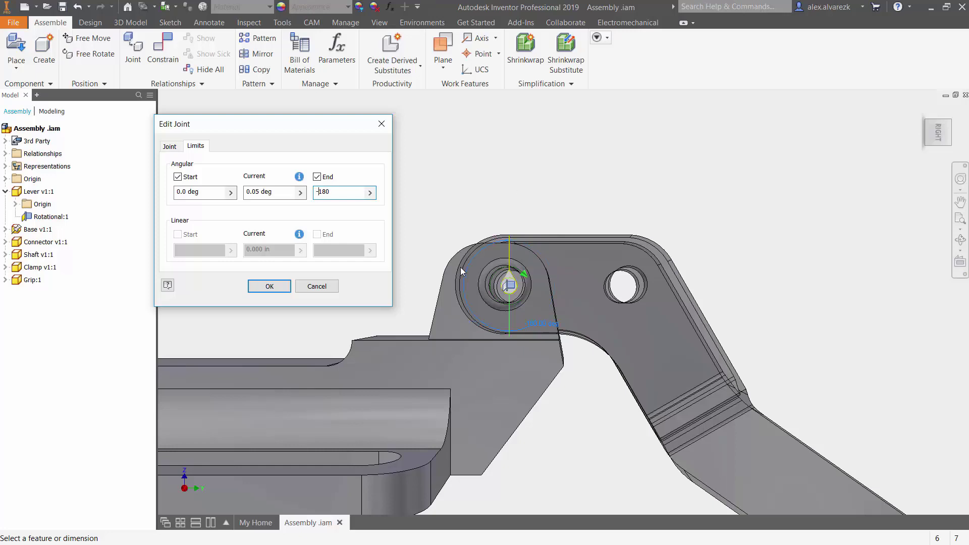
{"action": "left_click", "coordinate": [268, 286]}
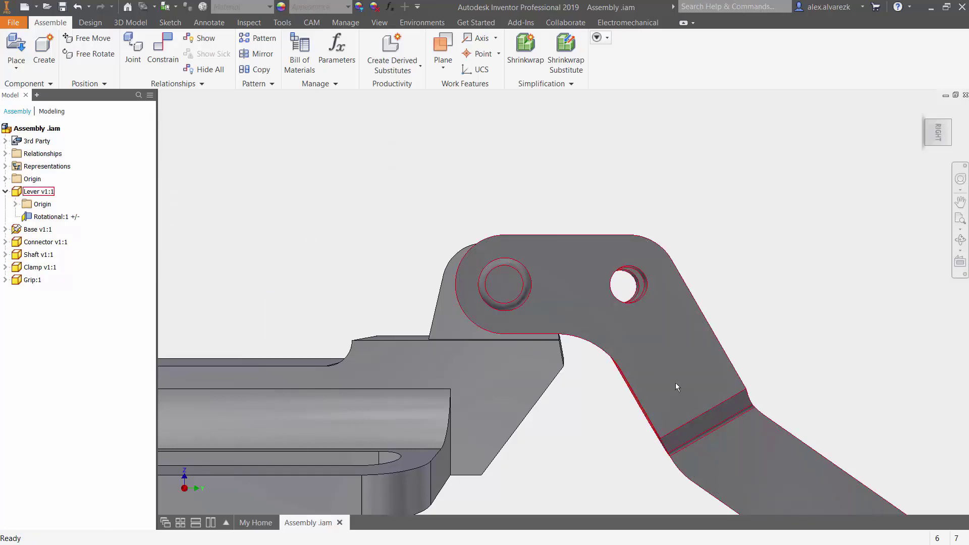
Step: Swing the lever about the base lug to its opposite limit, so that its handle extends over the base
{"action": "left_click_drag", "start_coordinate": [727, 428], "coordinate": [407, 283]}
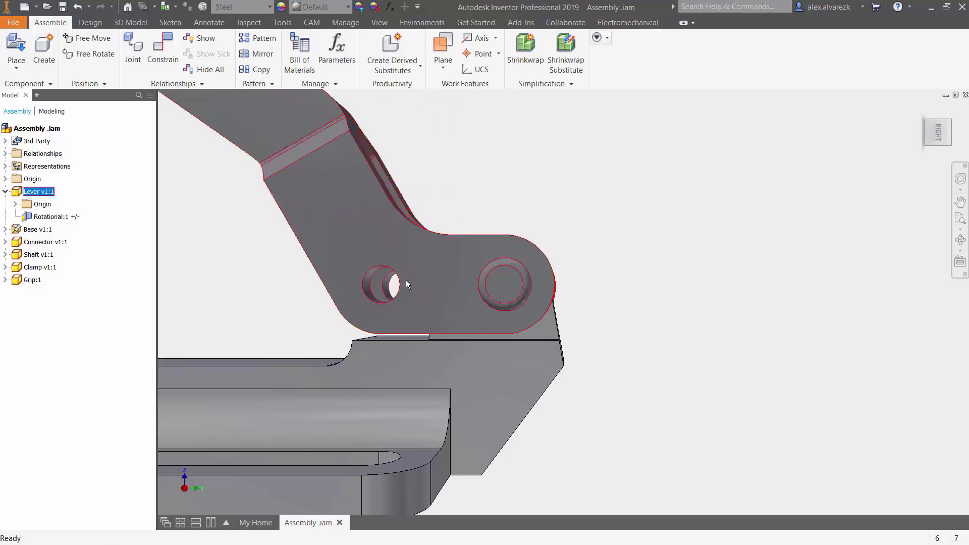
{"action": "middle_click_drag", "start_coordinate": [501, 277], "coordinate": [573, 264], "text": "shift"}
{"action": "scroll", "coordinate": [617, 262], "scroll_direction": "down", "scroll_amount": 6}
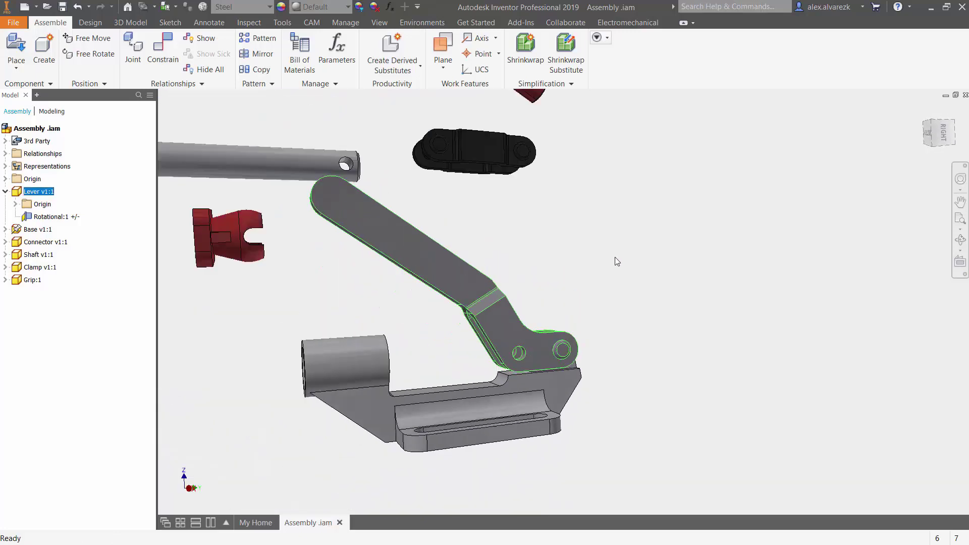